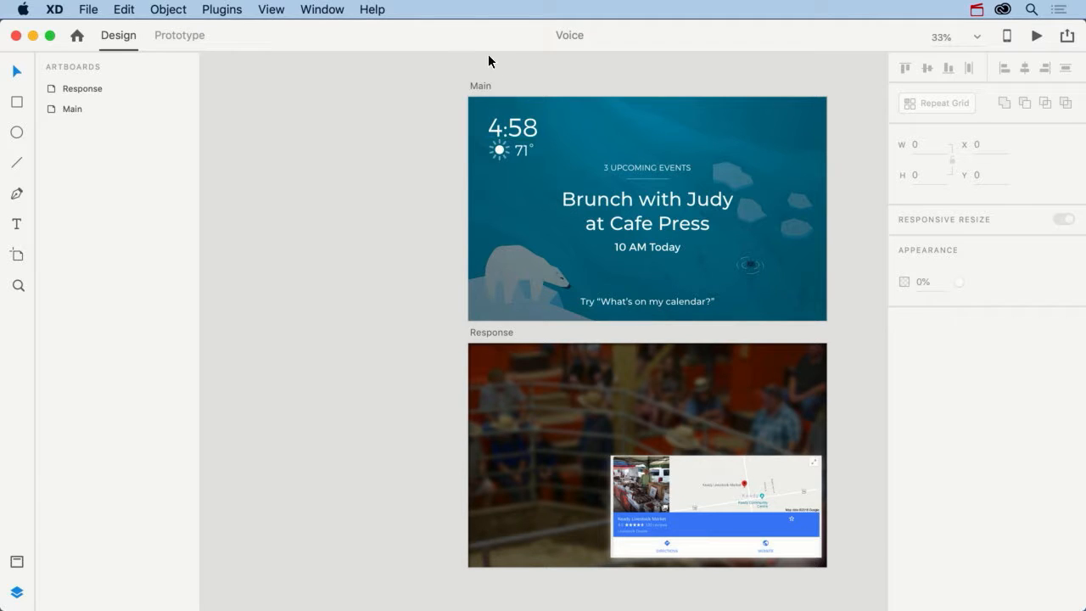
Step: In Prototype mode, give the calendar prompt text on the Main artboard a Voice trigger with the command "What's on my calendar"
left_click(179, 35)
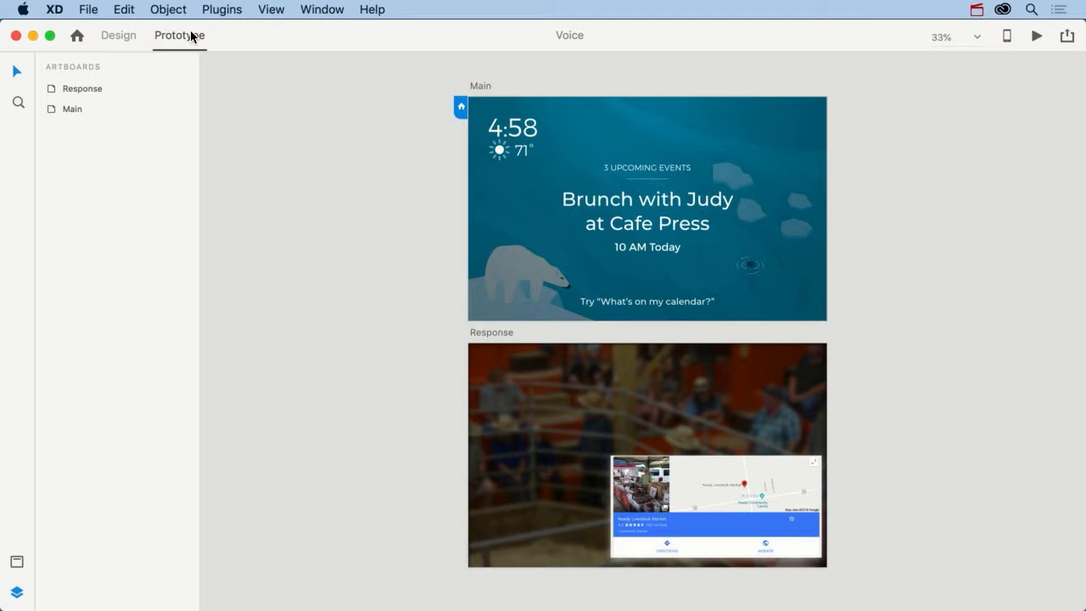
left_click(668, 302)
left_click(769, 297)
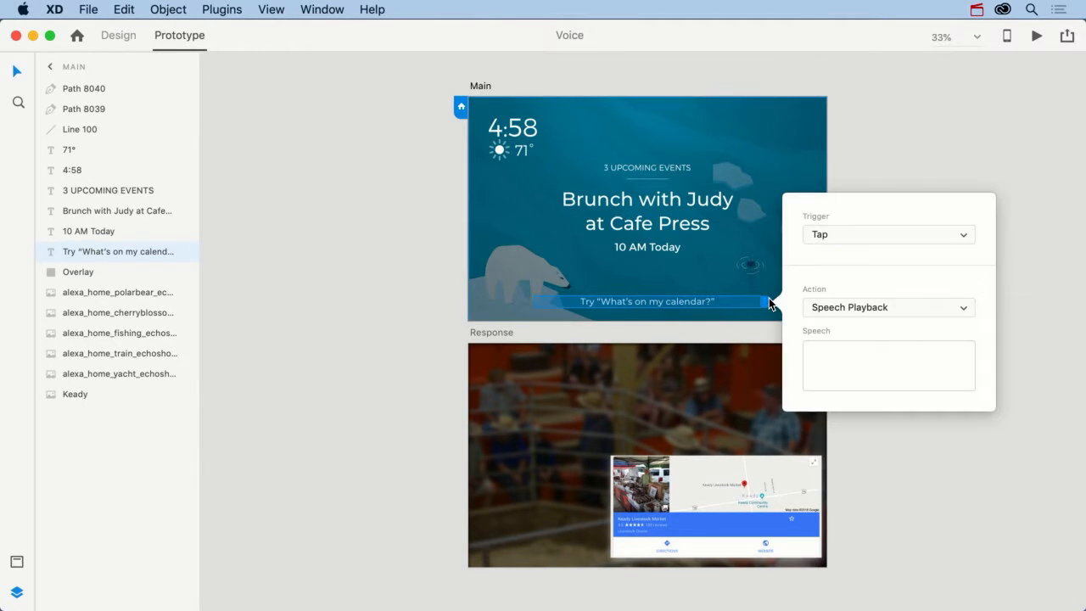
left_click(821, 238)
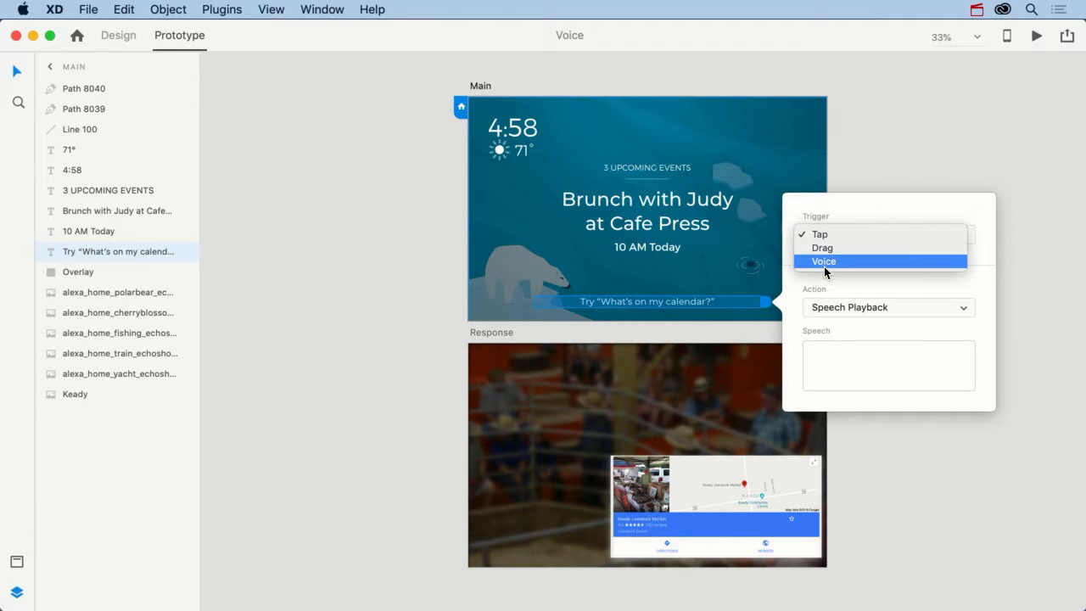
left_click(824, 262)
left_click(843, 253)
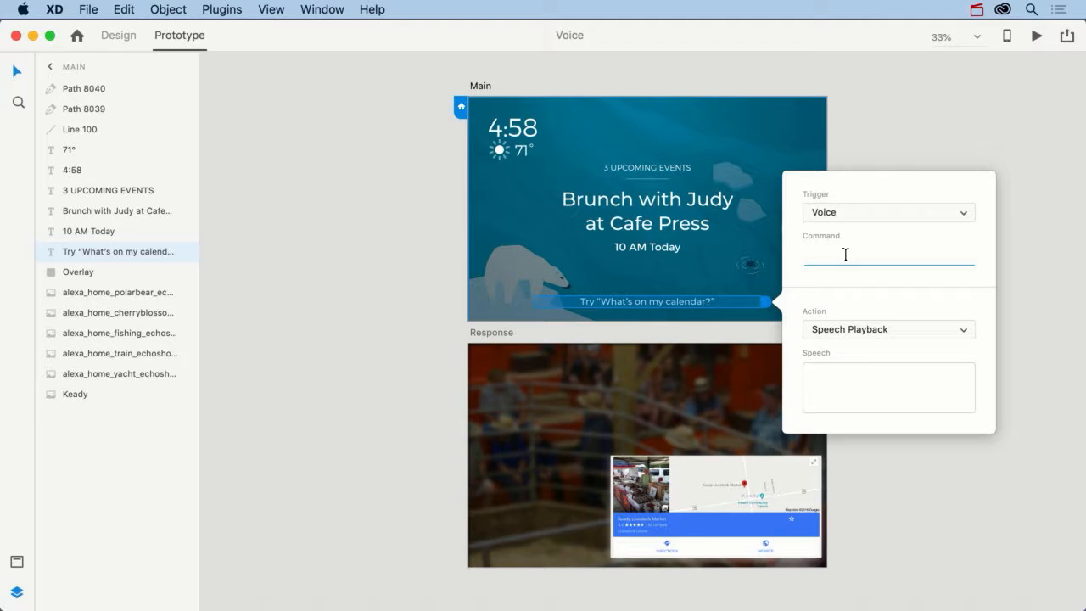
type("What's on my calendar")
Step: Set the voice interaction's action to Auto-Animate with Snap easing and the Response artboard as destination
left_click(863, 330)
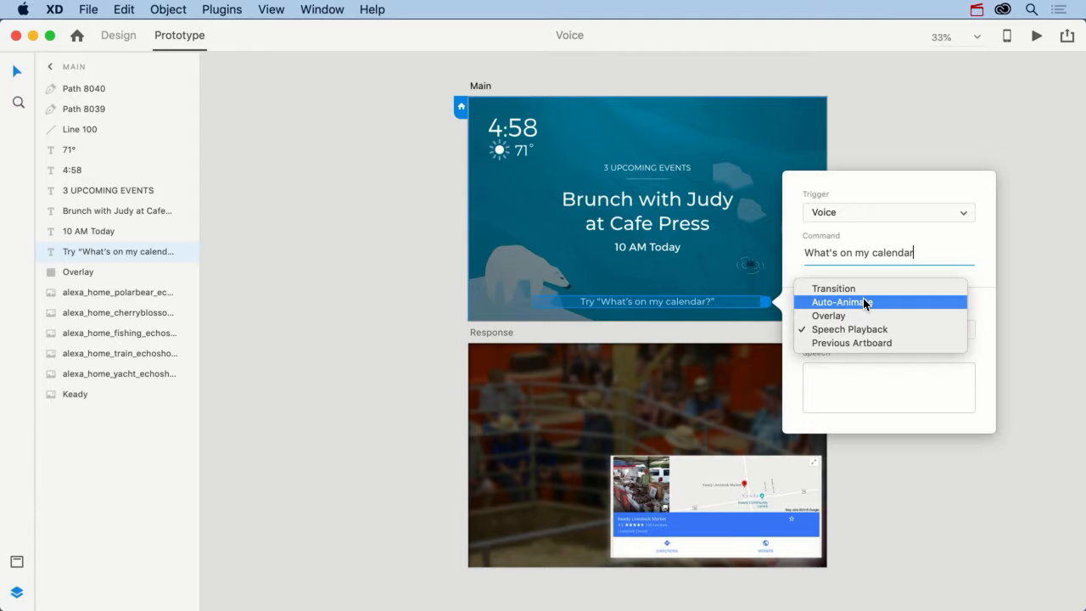
left_click(865, 304)
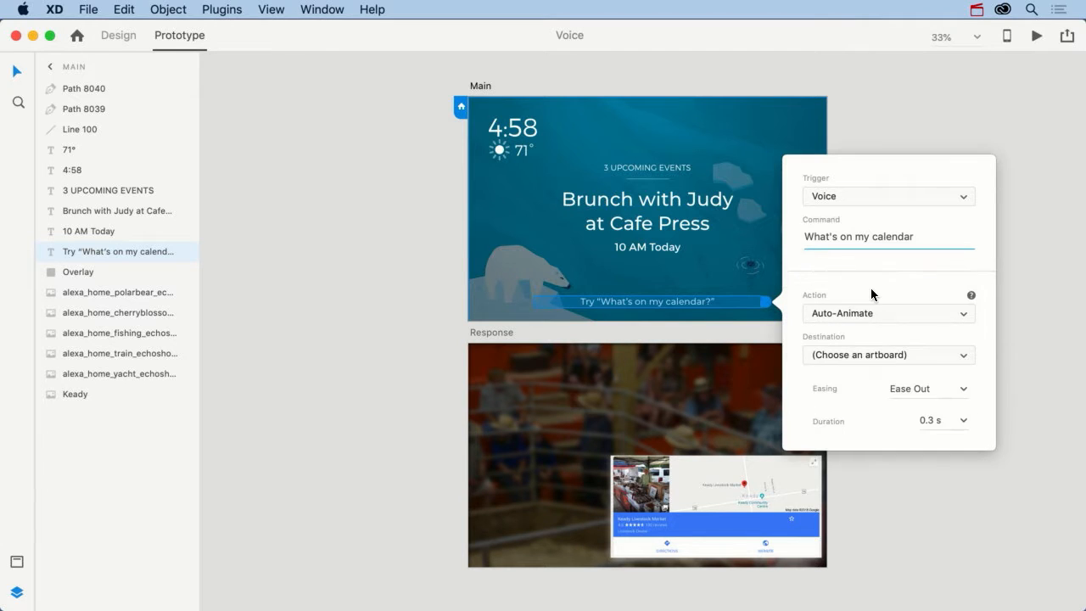
left_click(927, 386)
left_click(962, 388)
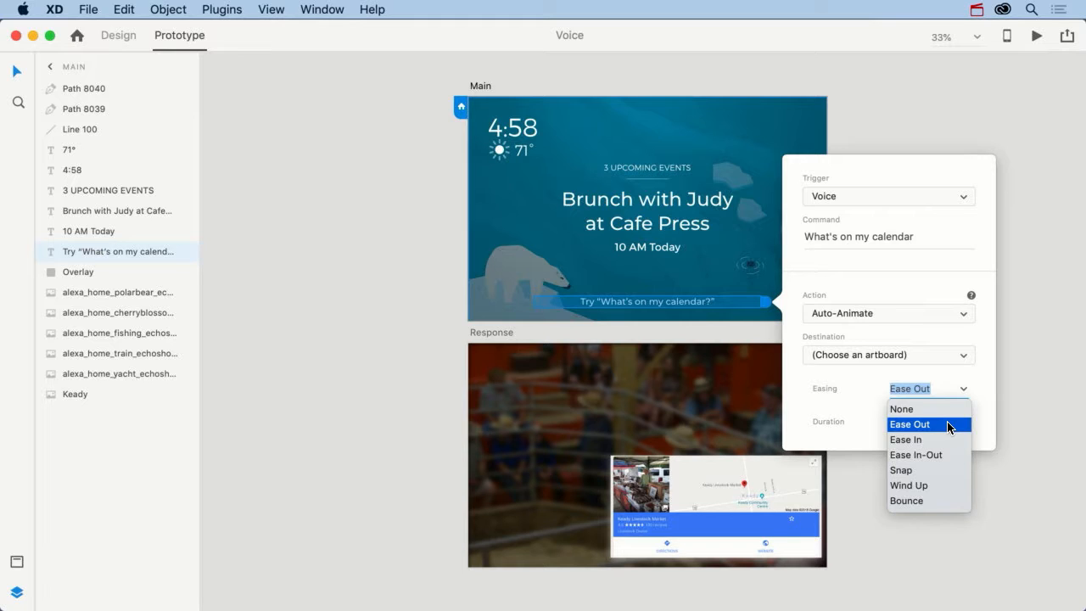
left_click(941, 471)
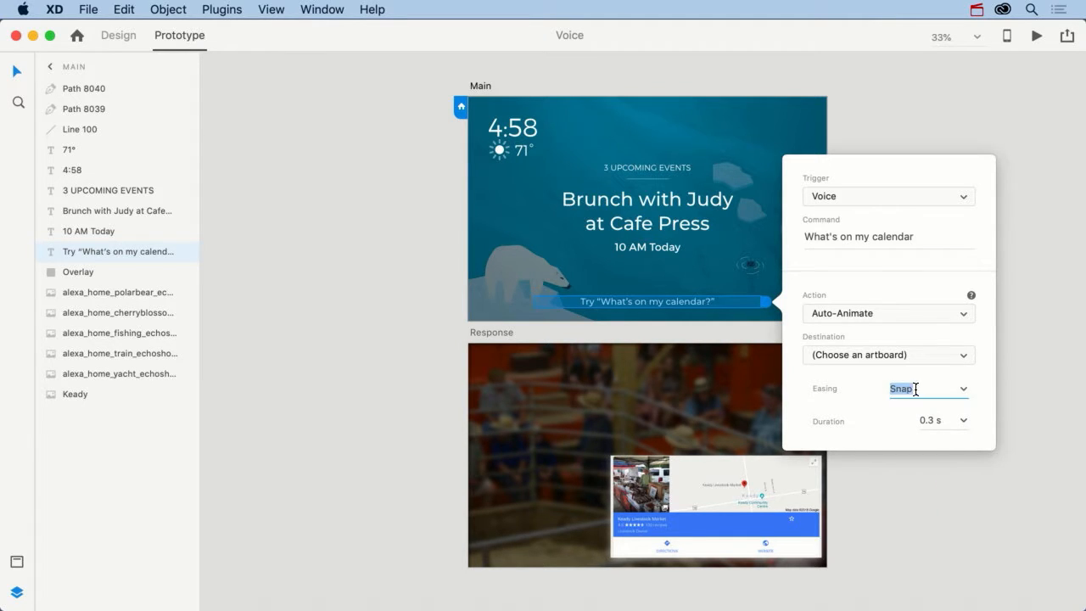
left_click(957, 361)
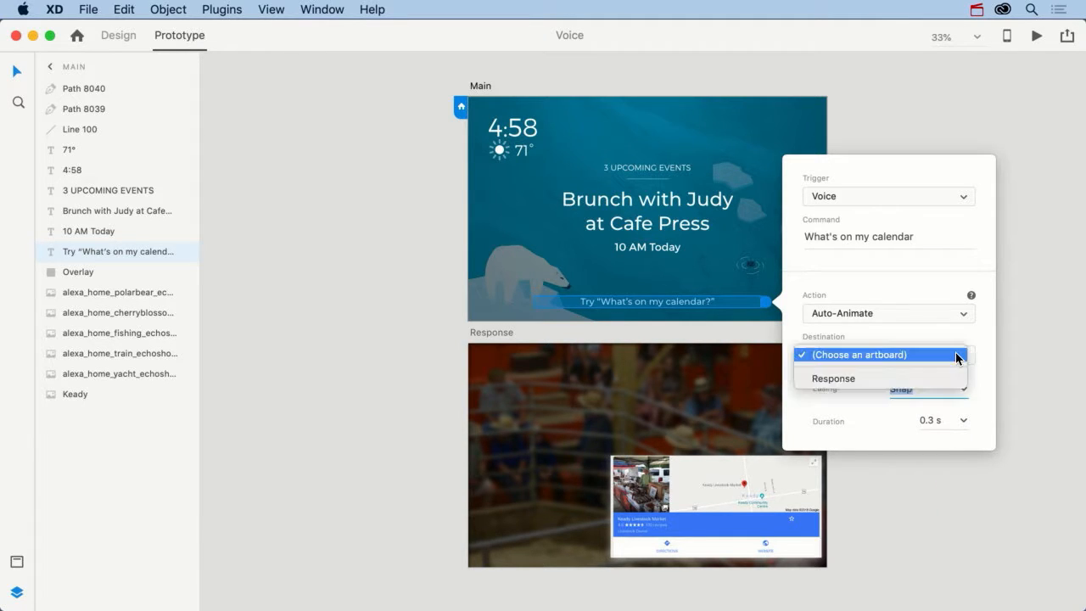
left_click(846, 378)
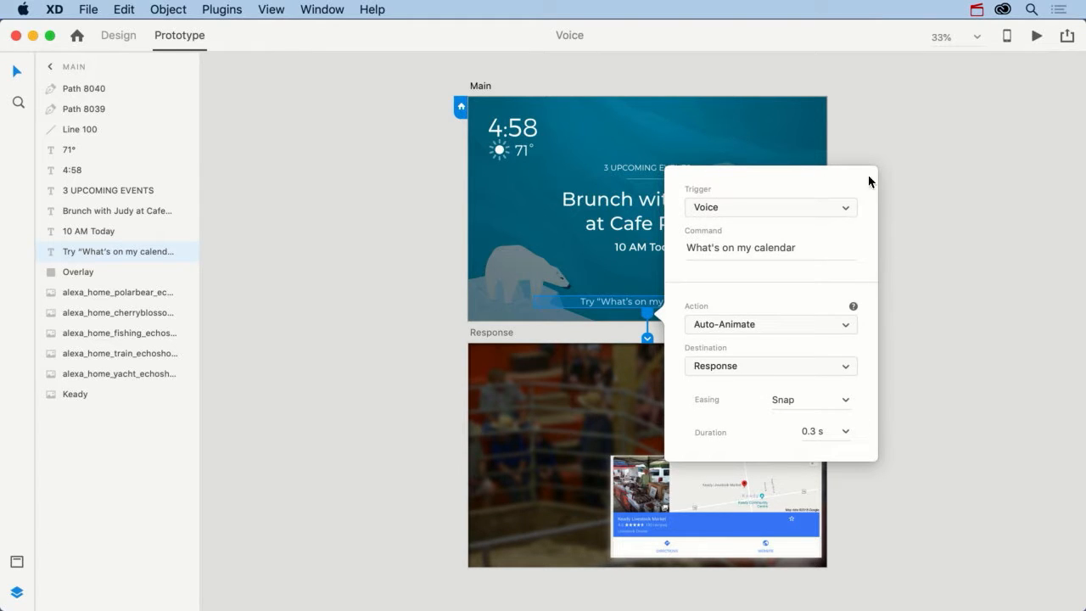
left_click(910, 205)
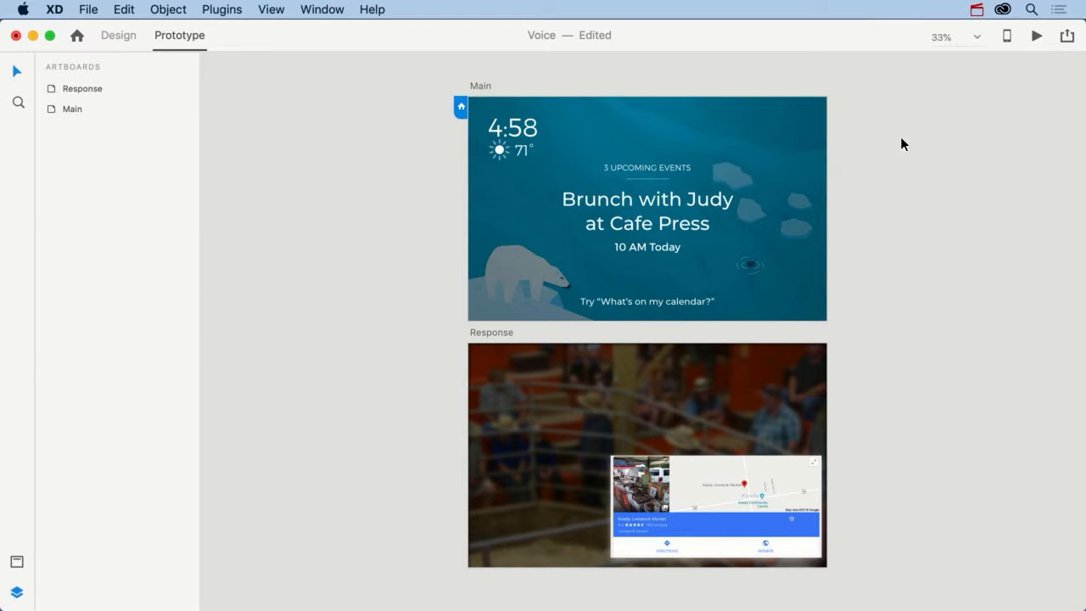
Step: Test the calendar voice command in the desktop preview and close the preview
left_click(1036, 38)
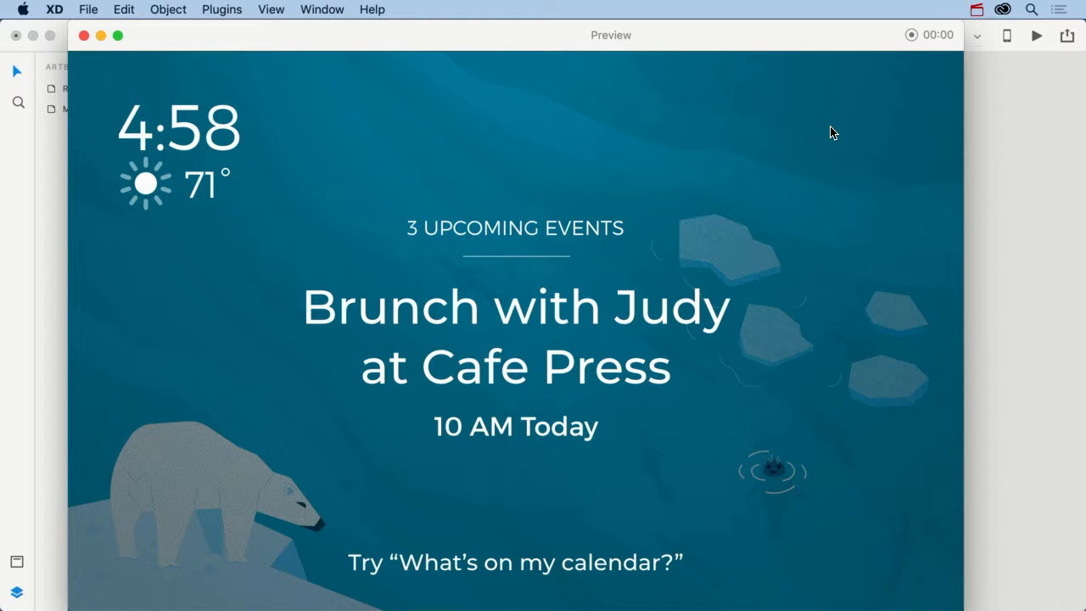
key("space")
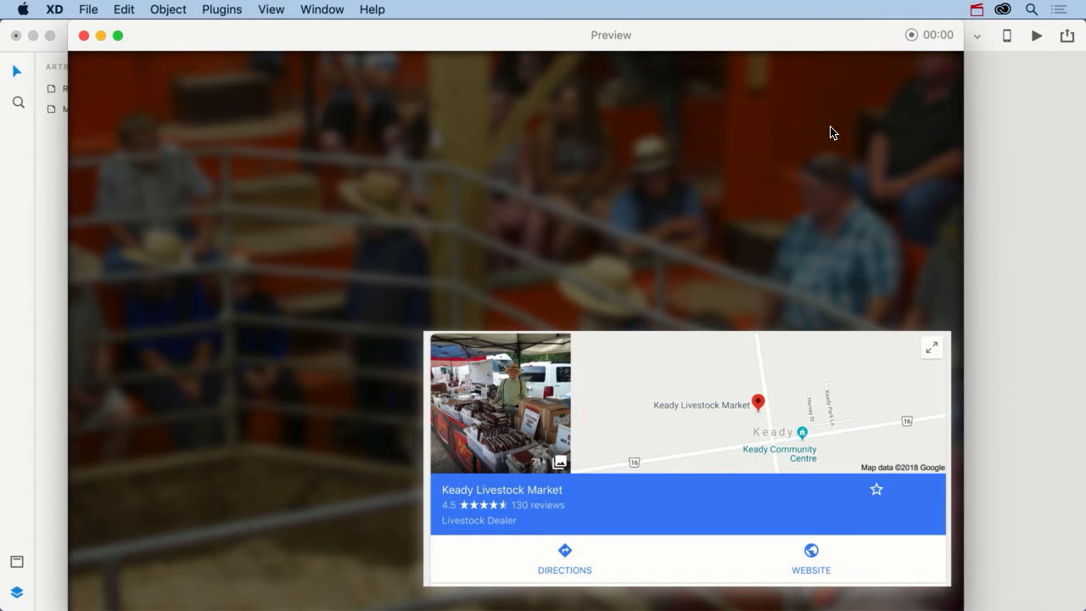
left_click(84, 36)
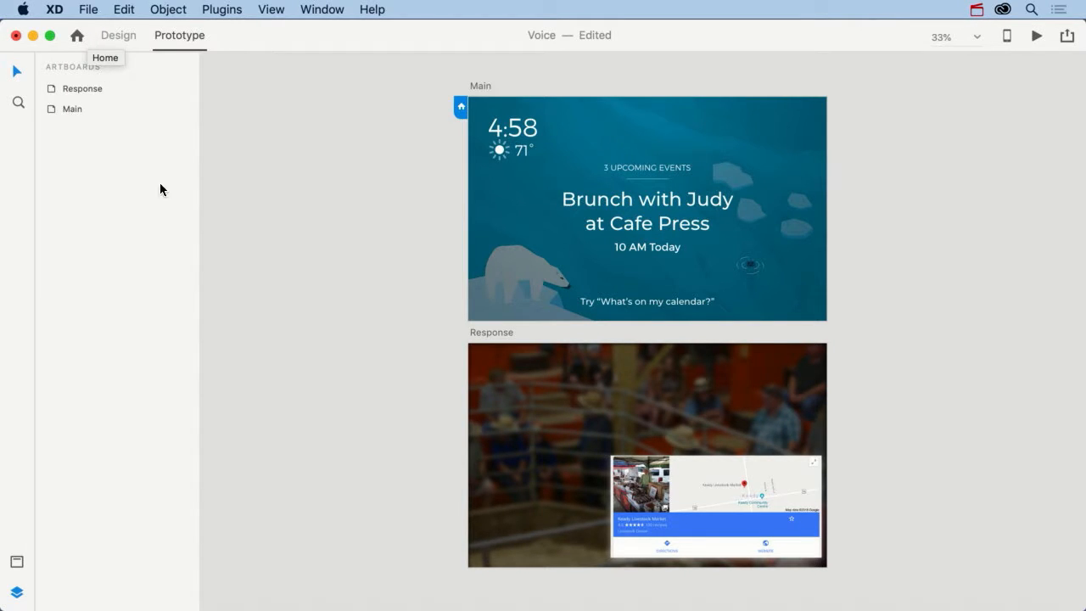
Step: Add an interaction to the Response artboard with a Time trigger and the Speech Playback action
left_click(504, 332)
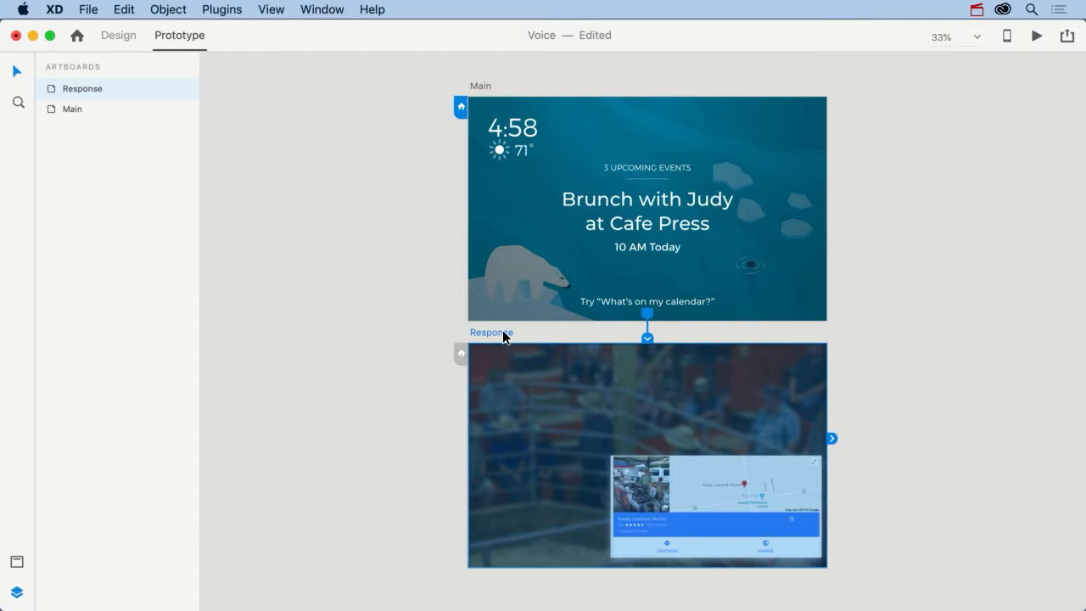
left_click(833, 439)
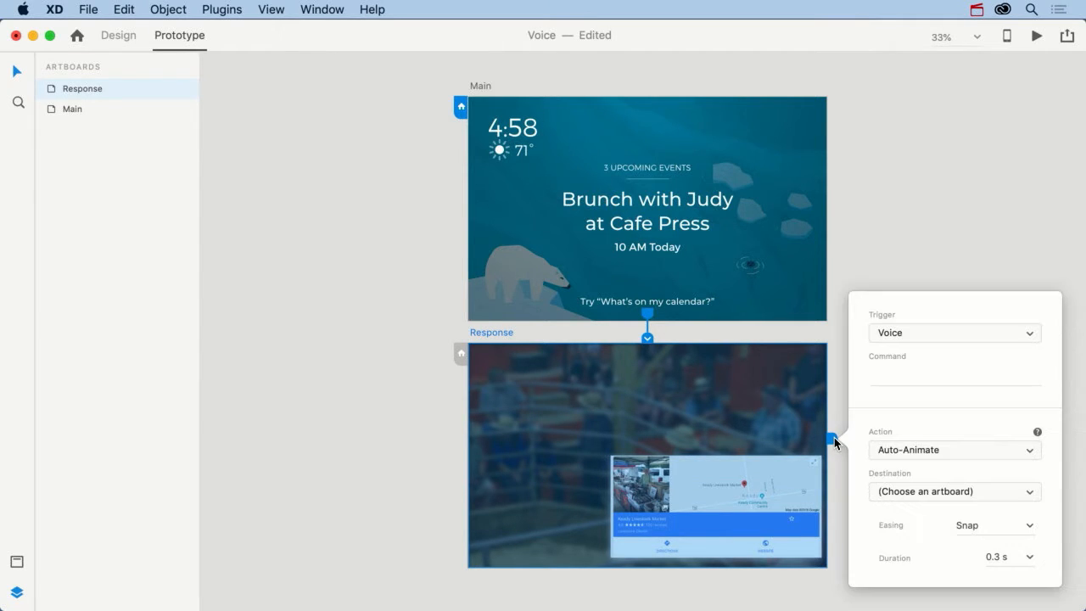
left_click(888, 336)
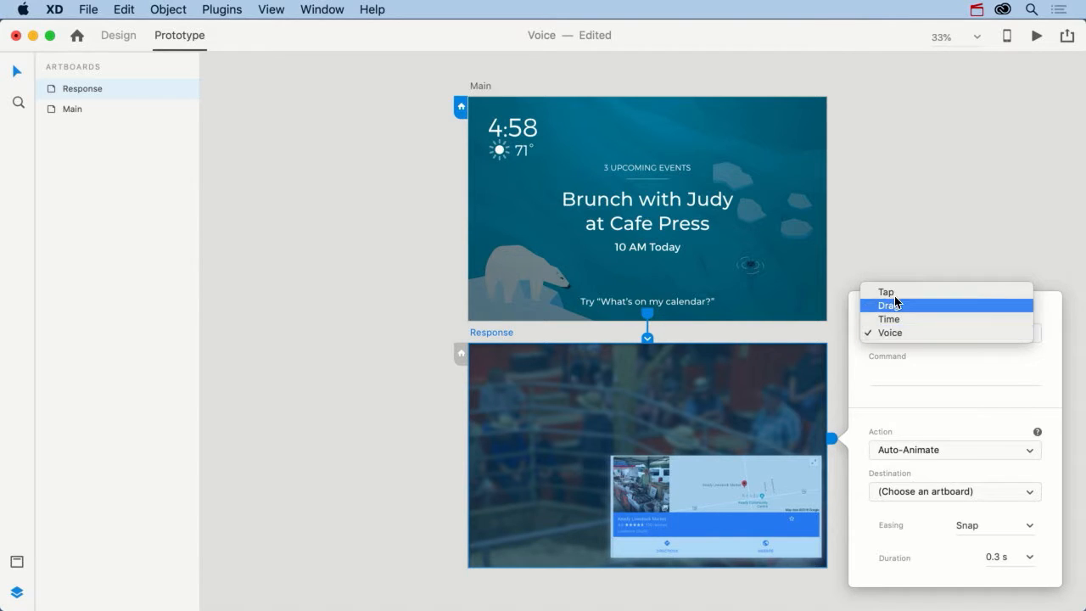
left_click(889, 320)
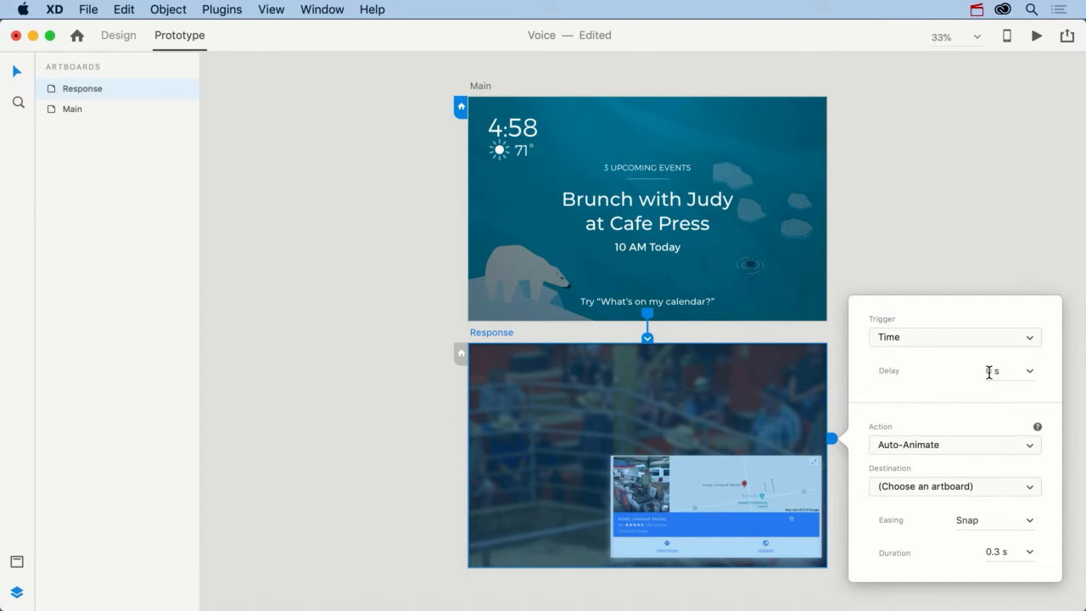
left_click(920, 443)
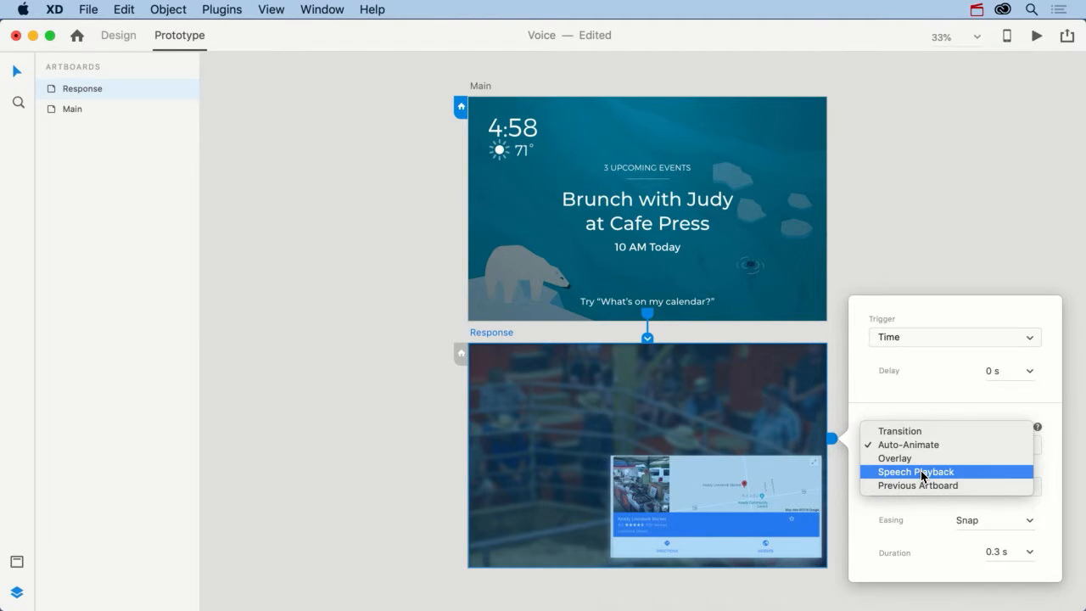
left_click(922, 471)
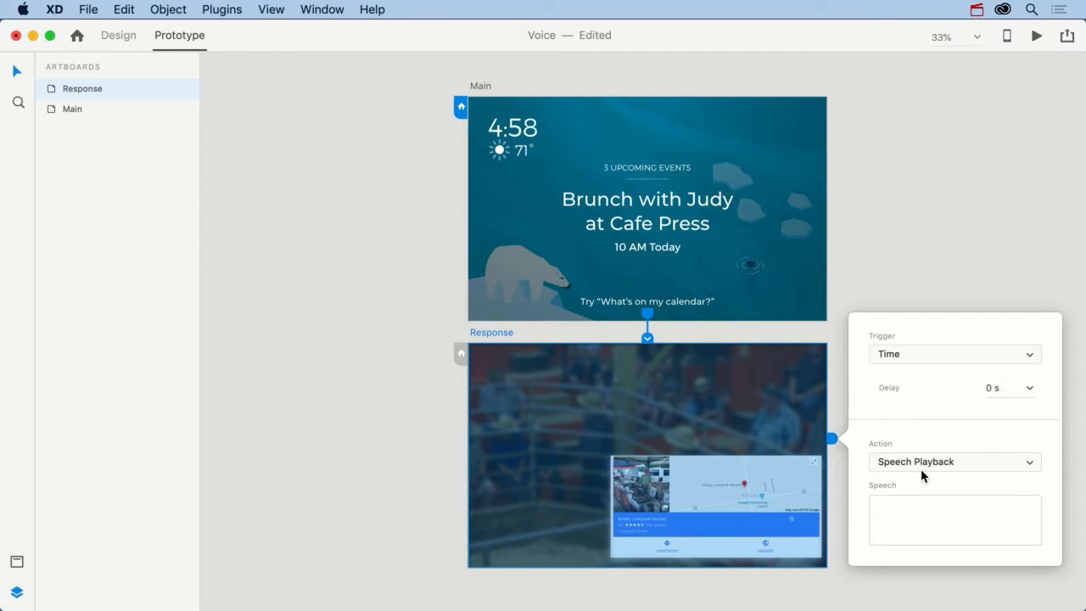
Step: Enter the Response artboard's speech text "You are attending the Cattle Auction at the Keady Market tomorrow at 9:00 am."
left_click(921, 510)
type("You are attending the Cattle ")
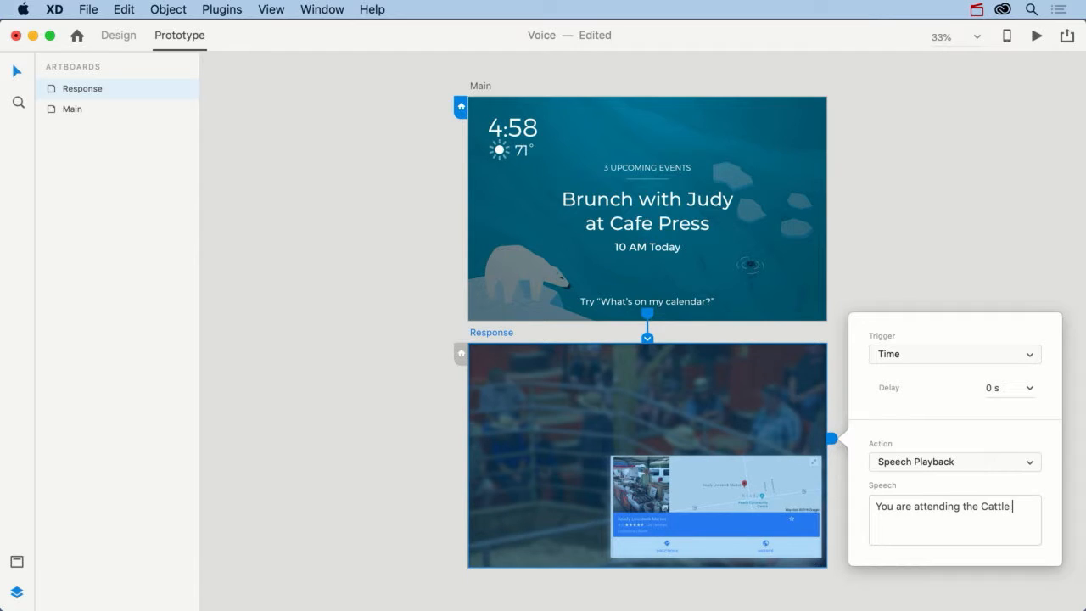
type("Auction at the Keady")
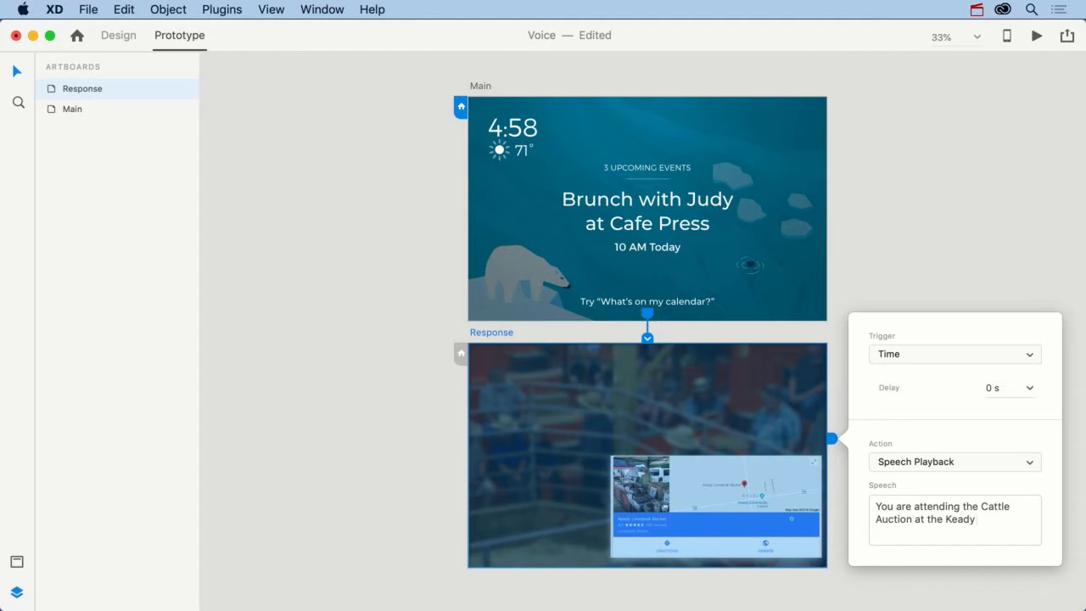
type("Market tomorrow at 9:")
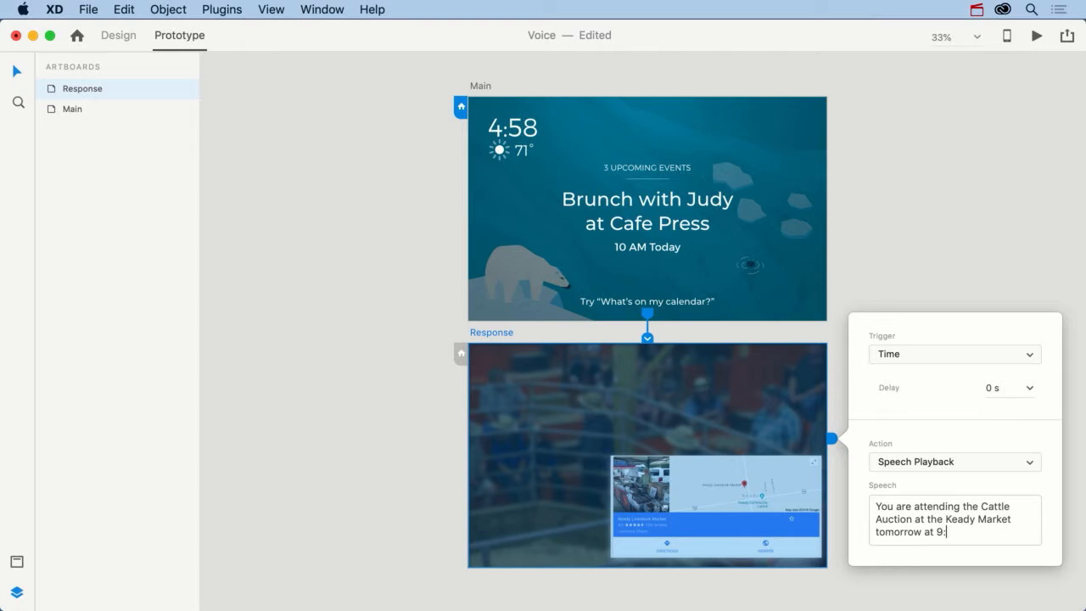
type("00 am.")
left_click(906, 285)
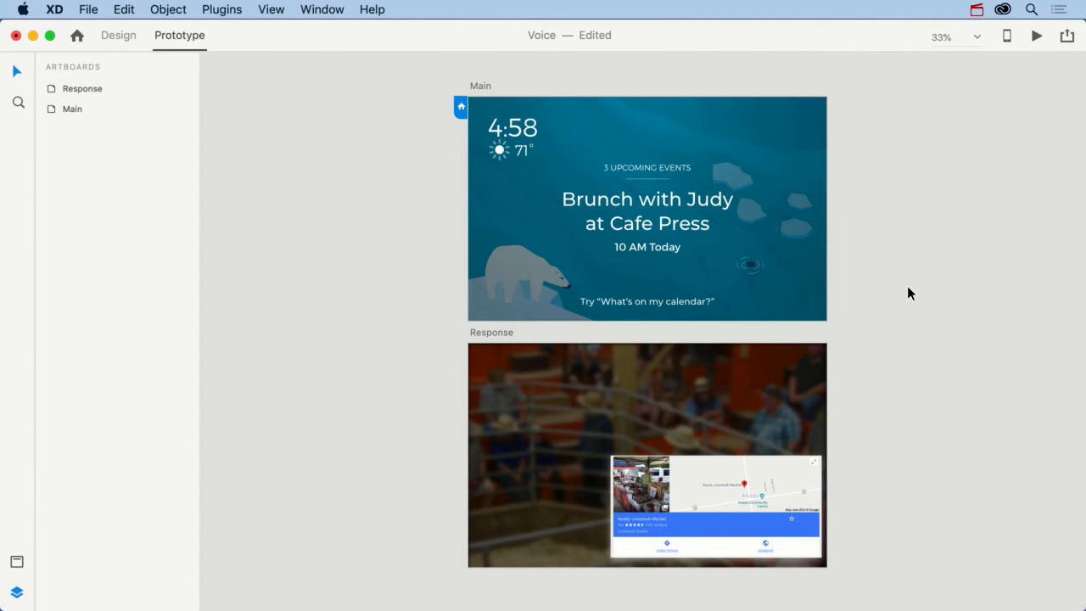
Step: Launch the desktop preview to test the voice command together with the spoken response
left_click(1036, 38)
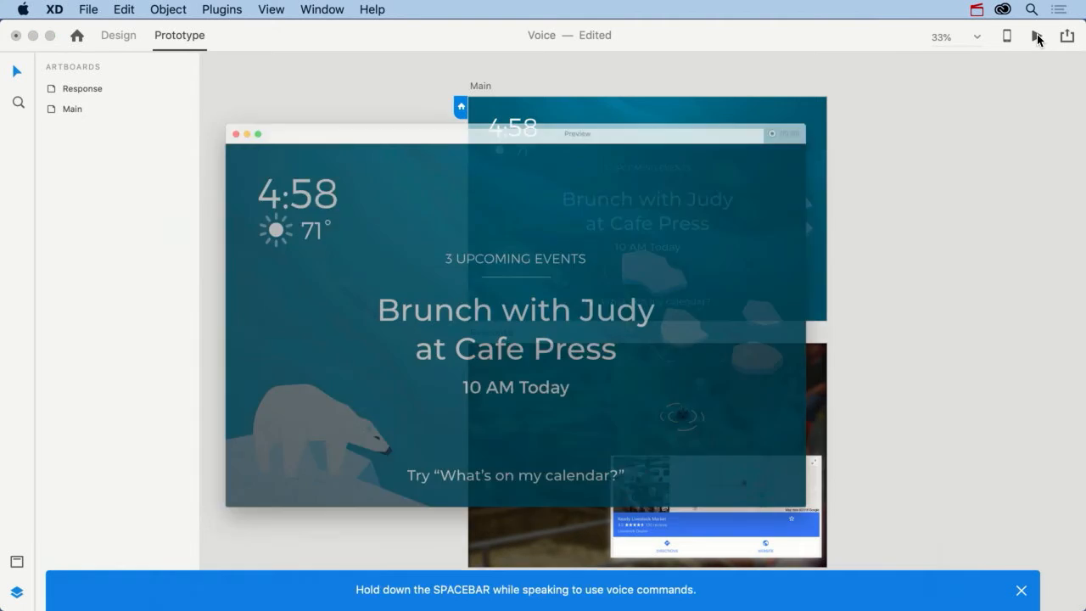